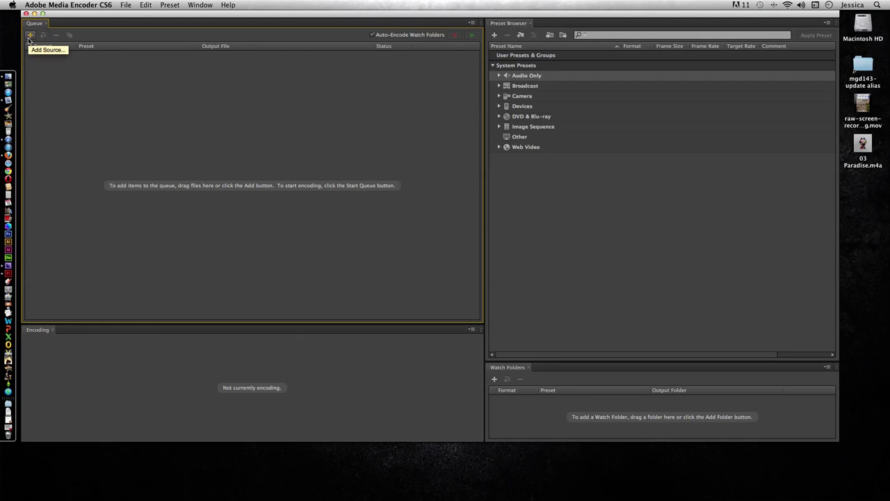
Step: Queue the Desktop song 03 Paradise.m4a as a new source
click(29, 36)
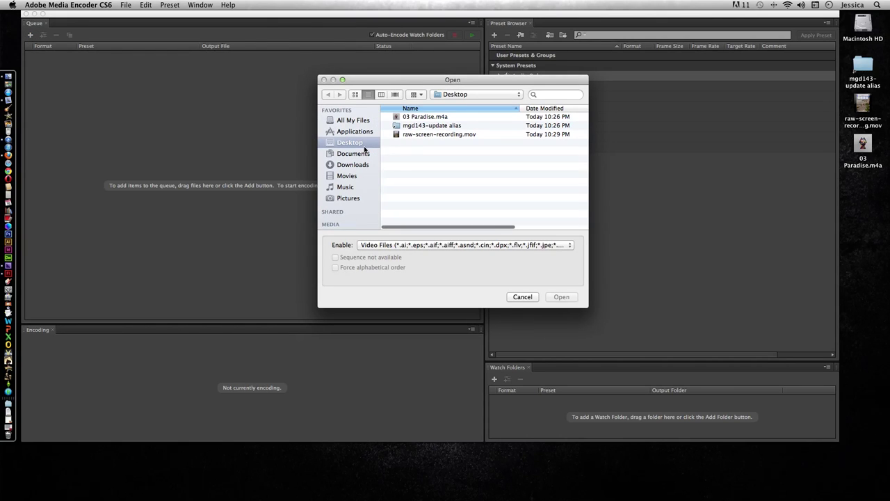
click(429, 118)
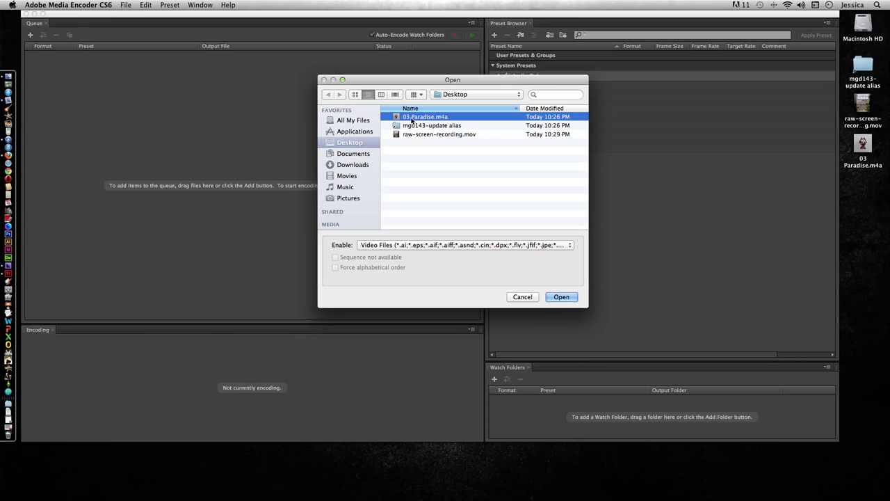
click(424, 136)
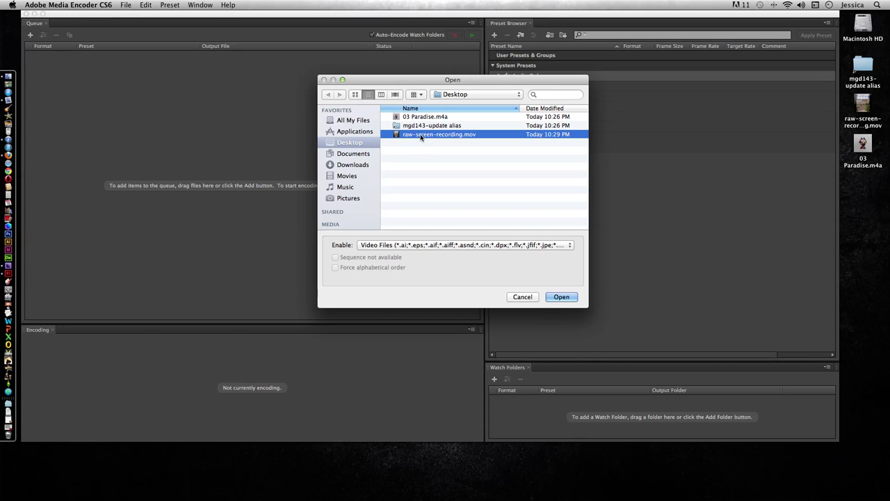
click(410, 118)
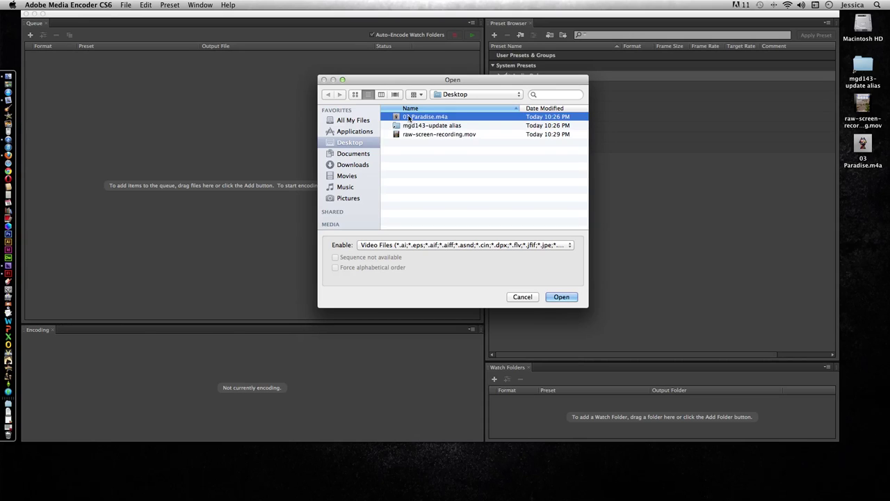
click(561, 297)
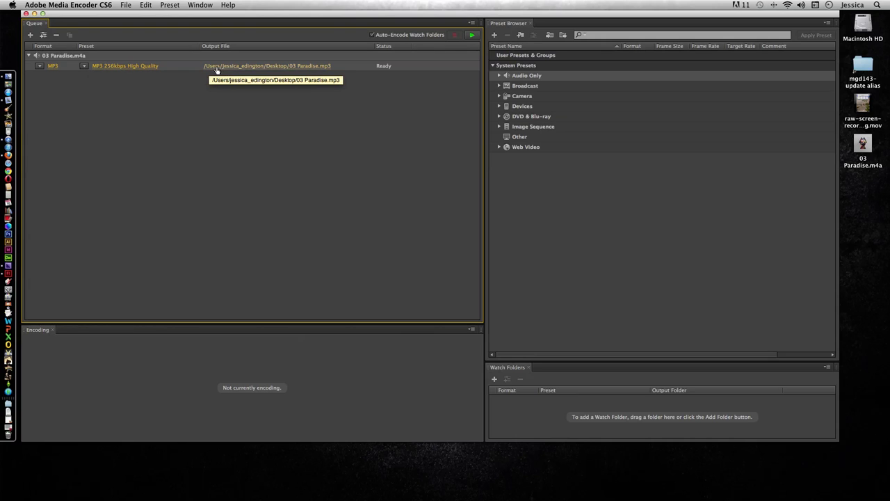
click(863, 145)
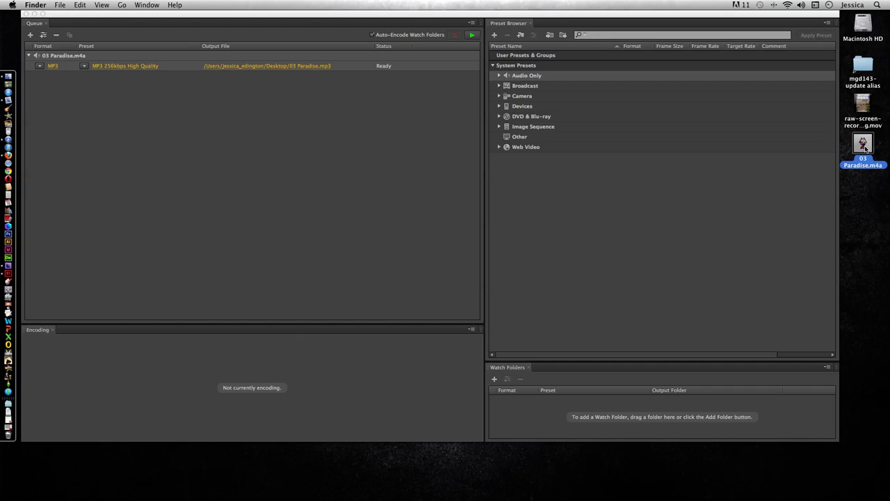
key(super+i)
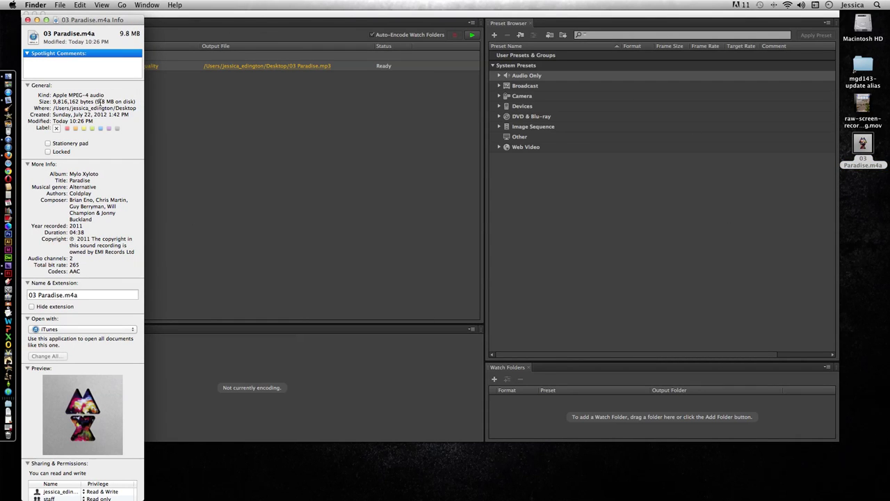
click(27, 20)
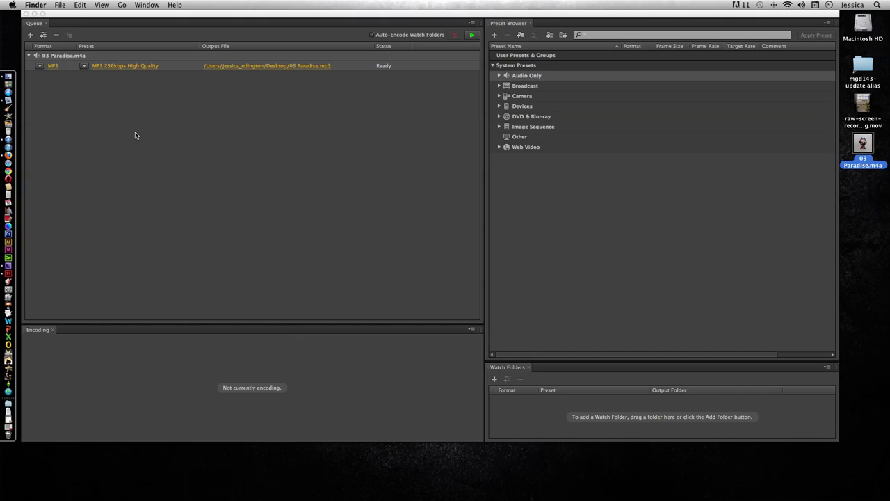
Step: Keep MP3 as the song's format and set its preset to MP3 128kbps
click(40, 66)
click(40, 66)
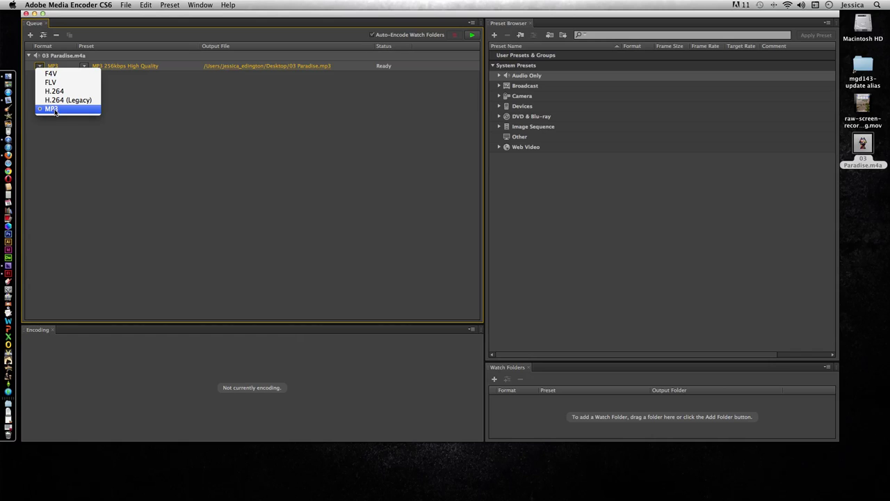
click(55, 111)
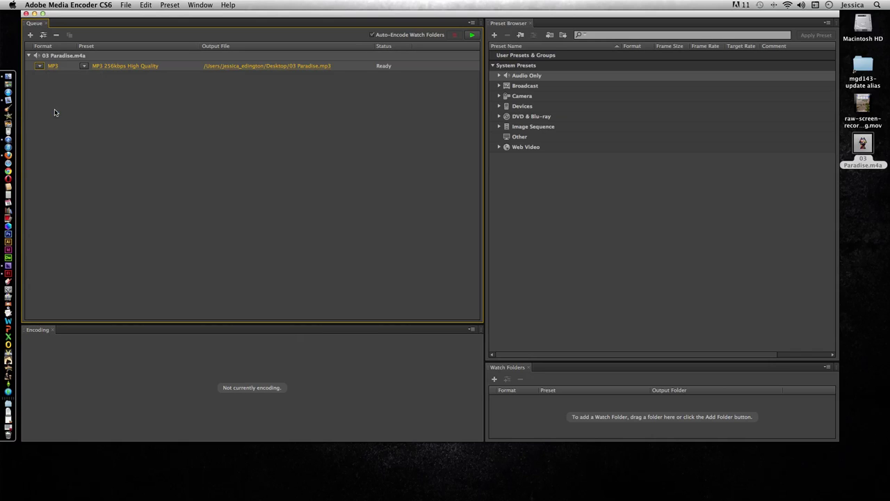
click(84, 67)
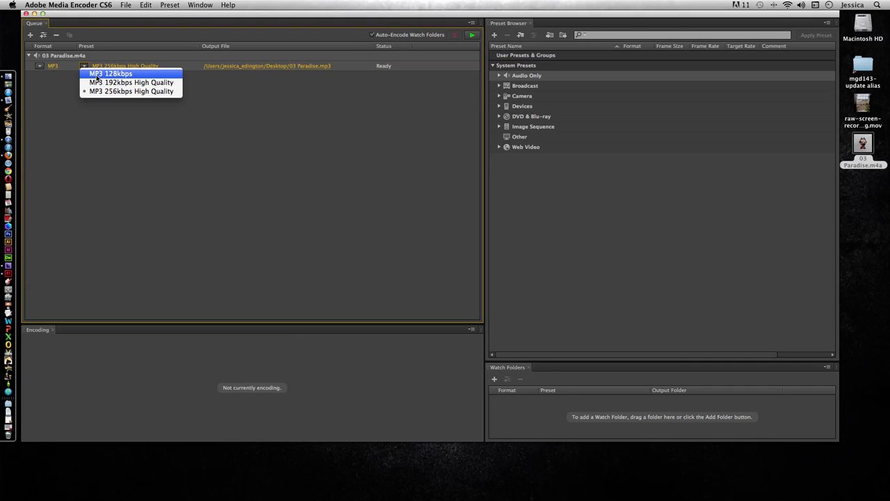
click(97, 74)
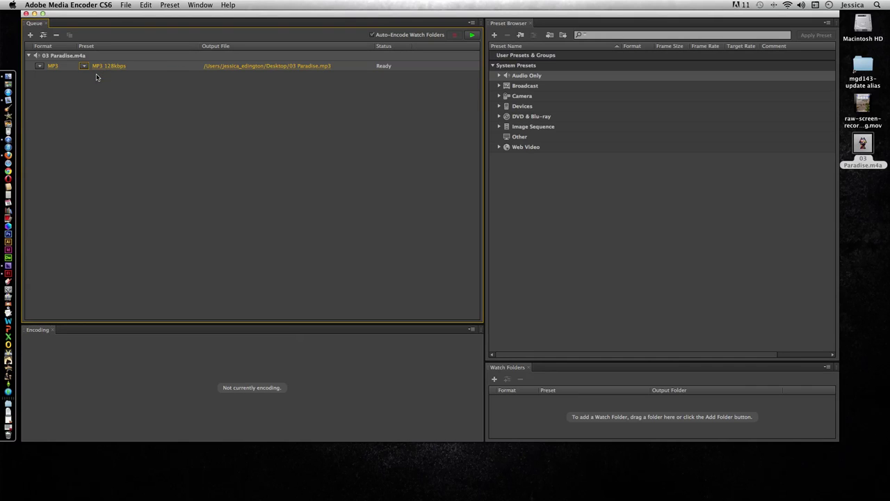
click(266, 67)
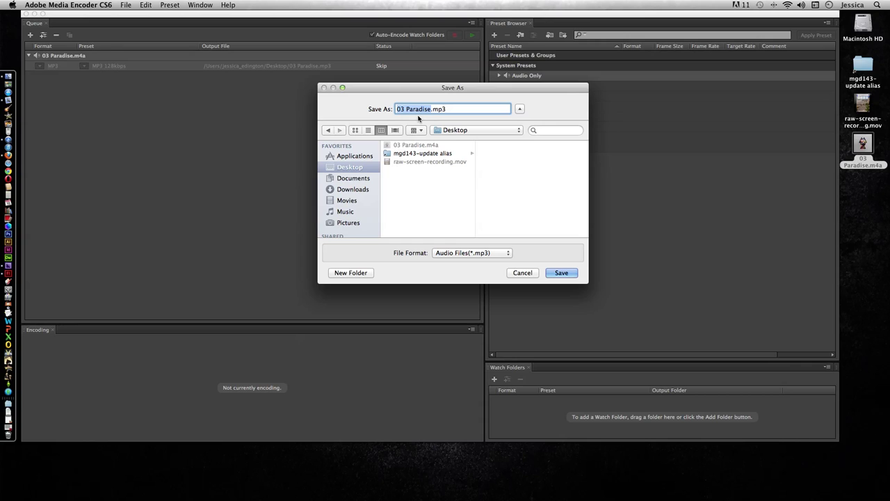
Step: Save the first output as 128-paradise.mp3 and add outputs at MP3 192kbps and 256kbps High Quality
text(128-pa)
text(radise)
click(561, 272)
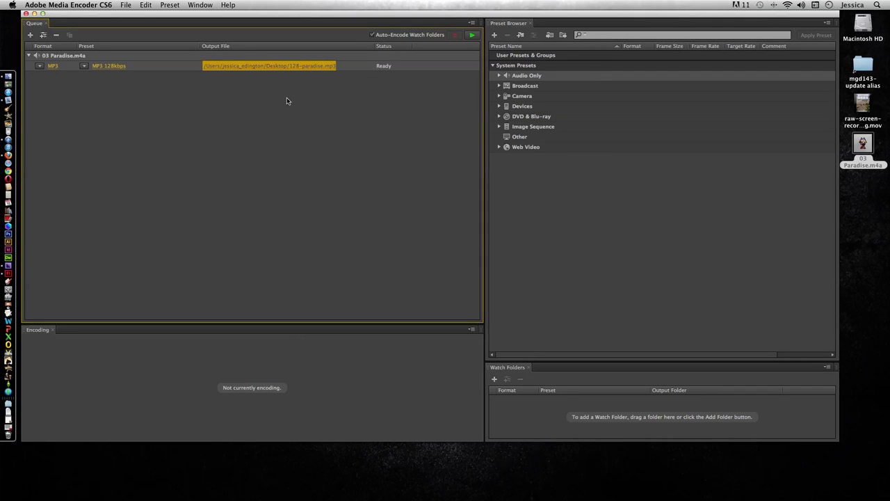
click(43, 34)
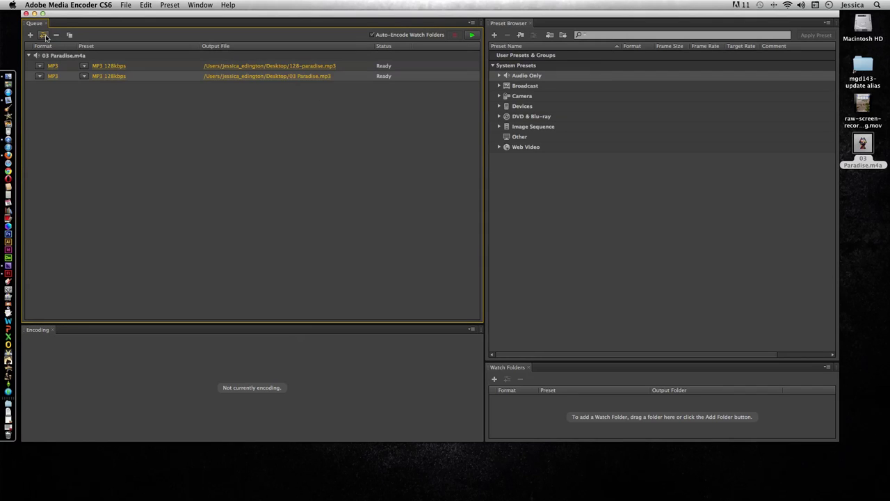
click(84, 75)
click(84, 87)
click(111, 112)
Step: Name the second and third outputs 192-paradise.mp3 and 256-paradise.mp3
click(319, 76)
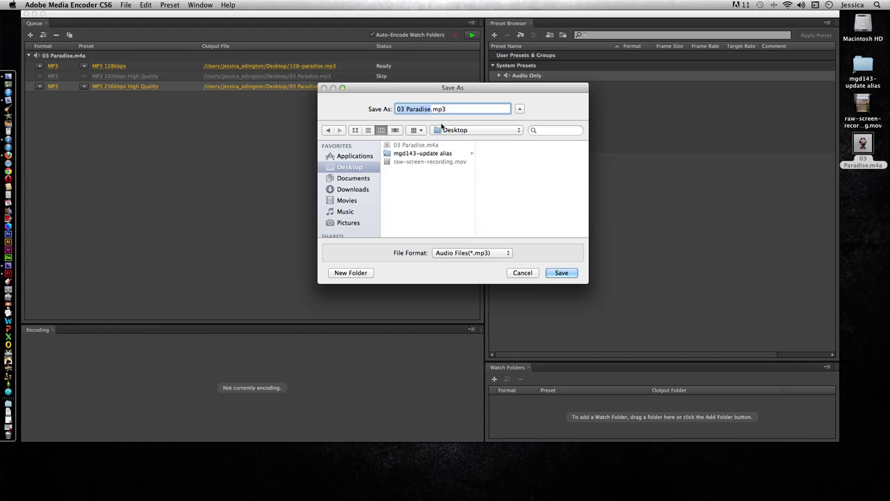
text(192-paradise)
key(Return)
click(231, 86)
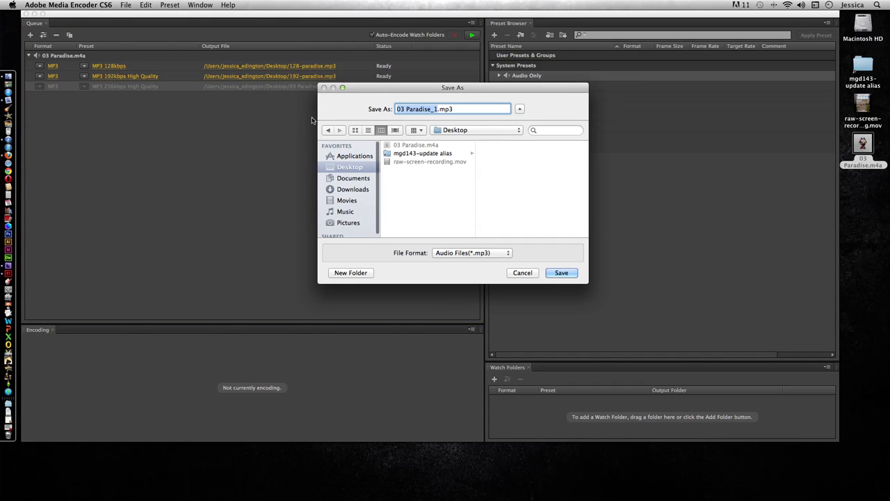
text(256-paradise)
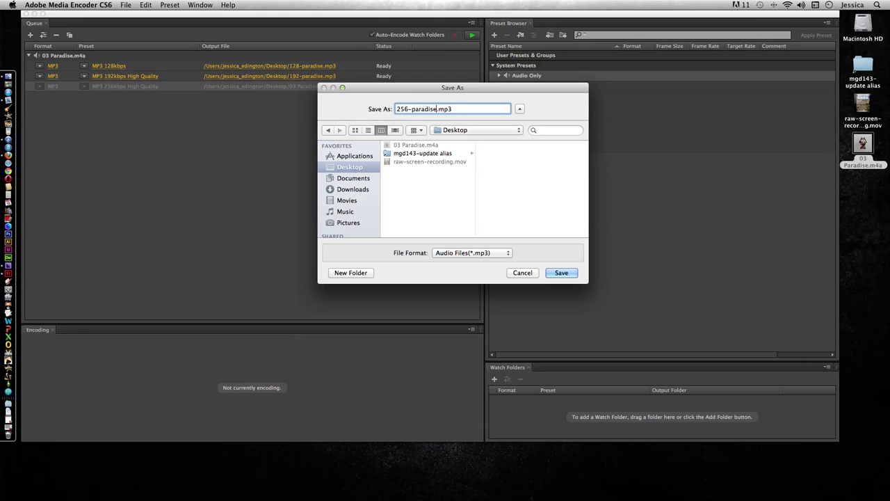
click(561, 273)
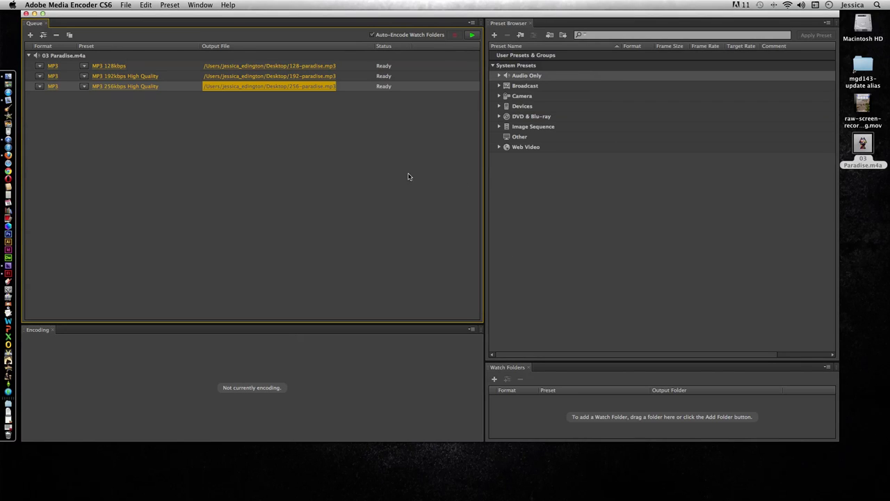
Step: Run the queue to encode the three Paradise MP3s, then view the desktop
click(471, 35)
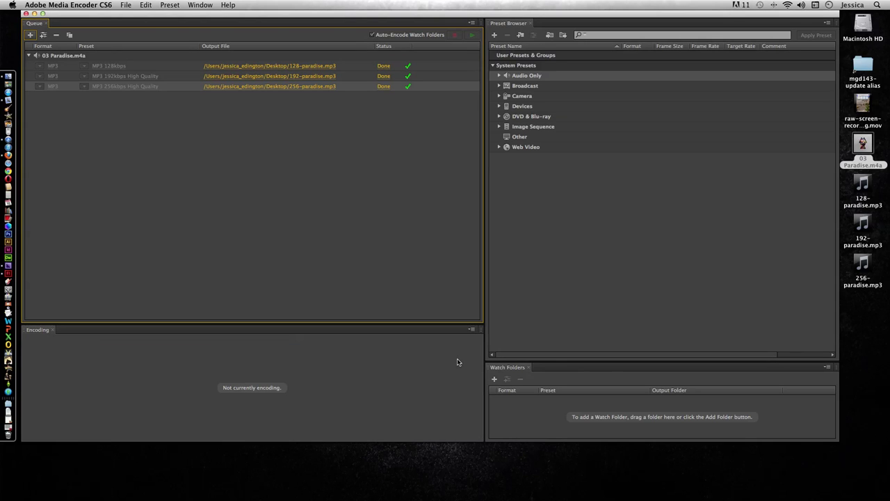
click(862, 306)
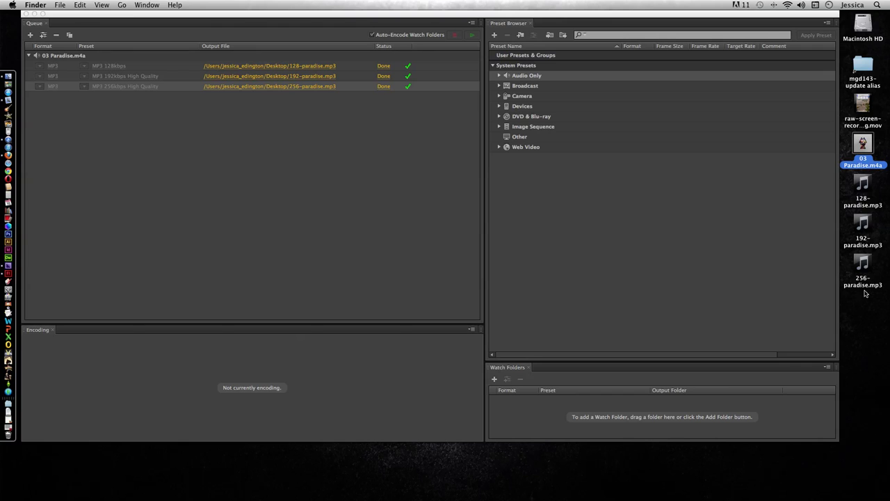
Step: Compare file sizes: 9.8 MB original versus 4.4, 6.7 and 8.9 MB MP3s, then close the info windows
drag(866, 312, 861, 143)
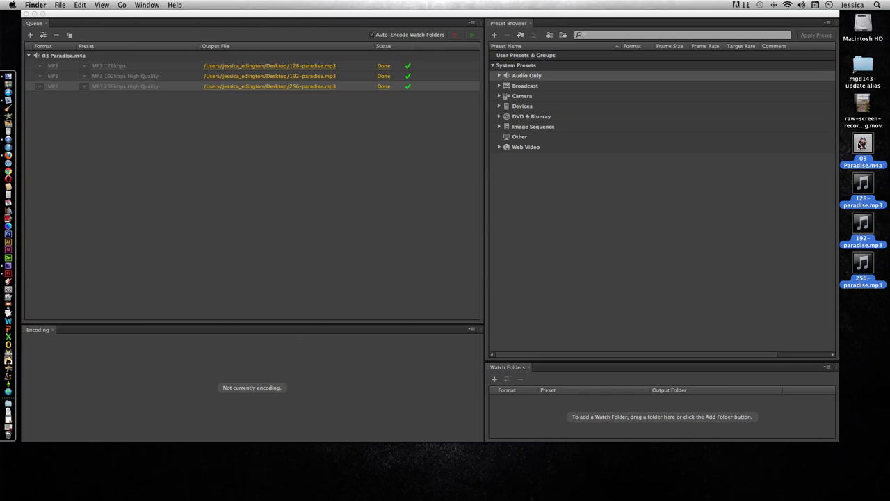
key(super+i)
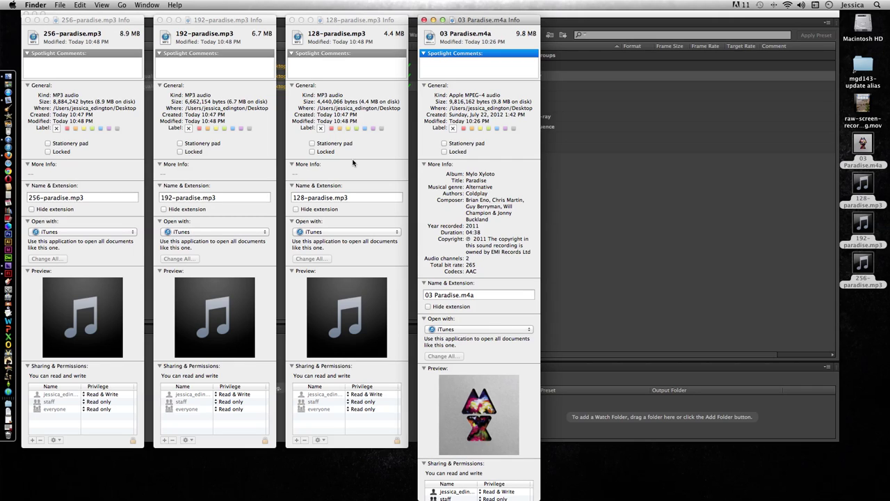
click(424, 20)
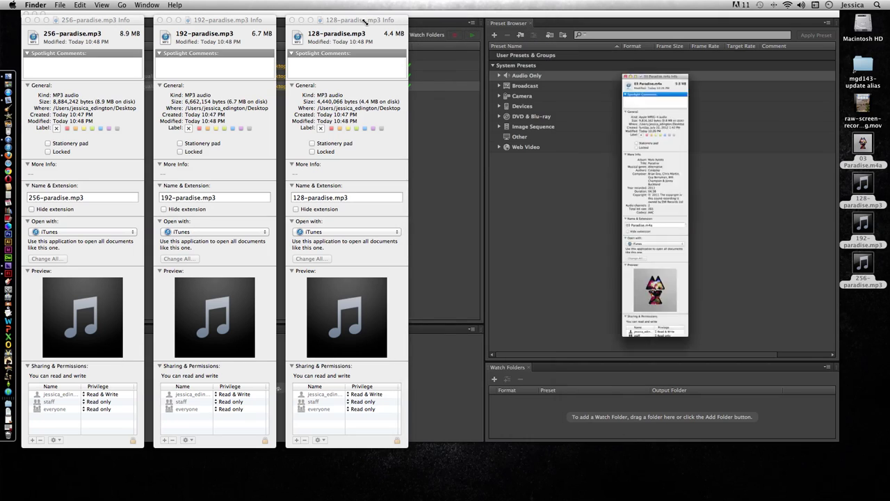
click(293, 21)
click(160, 21)
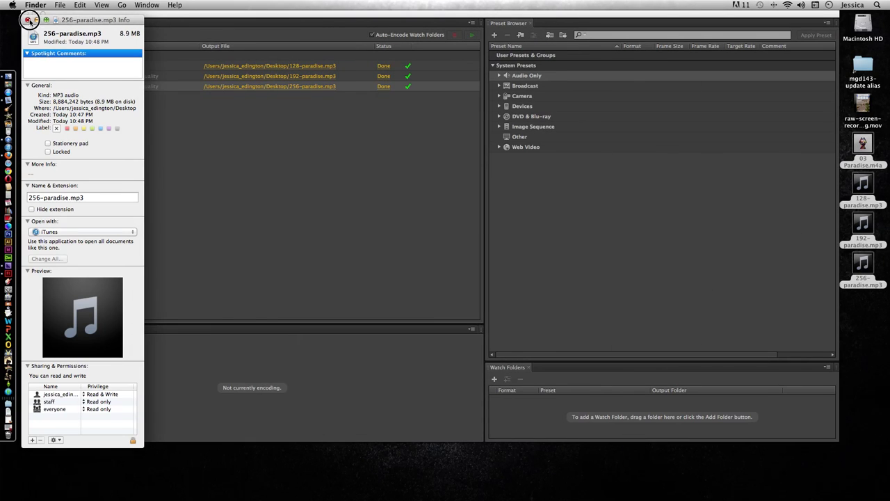
click(26, 19)
Step: Queue raw-screen-recording.mov from the Desktop as a new source
click(30, 35)
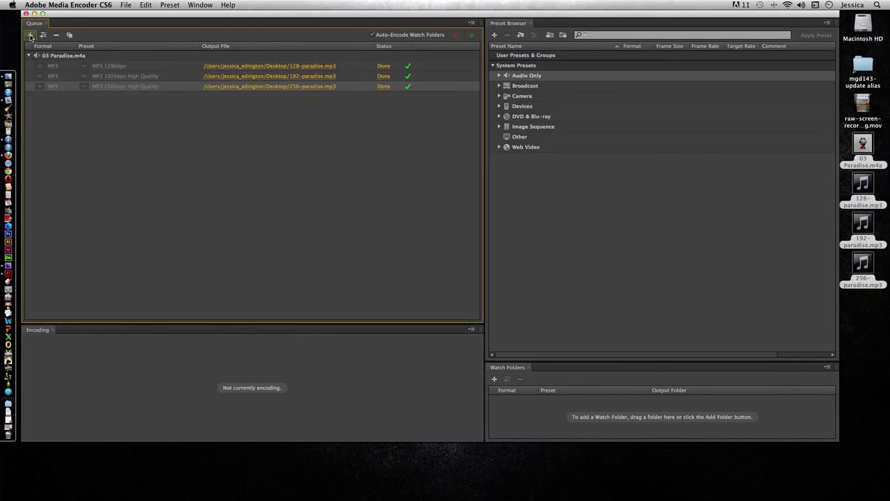
click(30, 35)
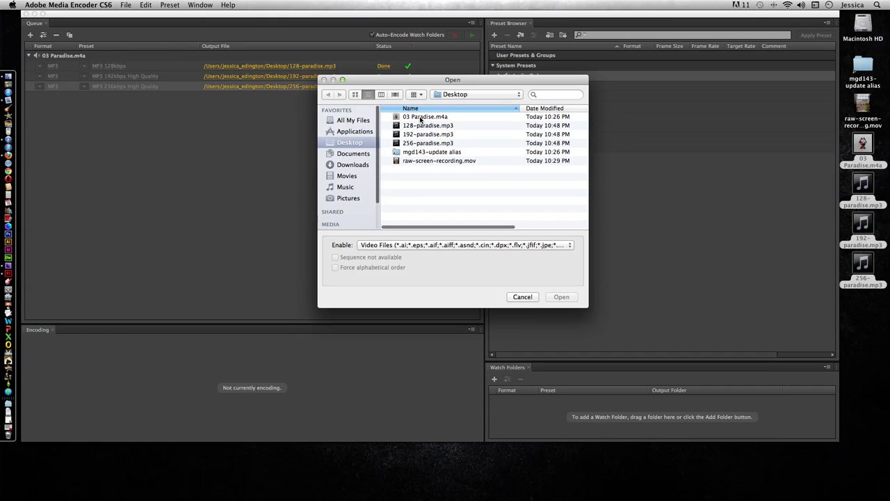
click(424, 160)
click(563, 297)
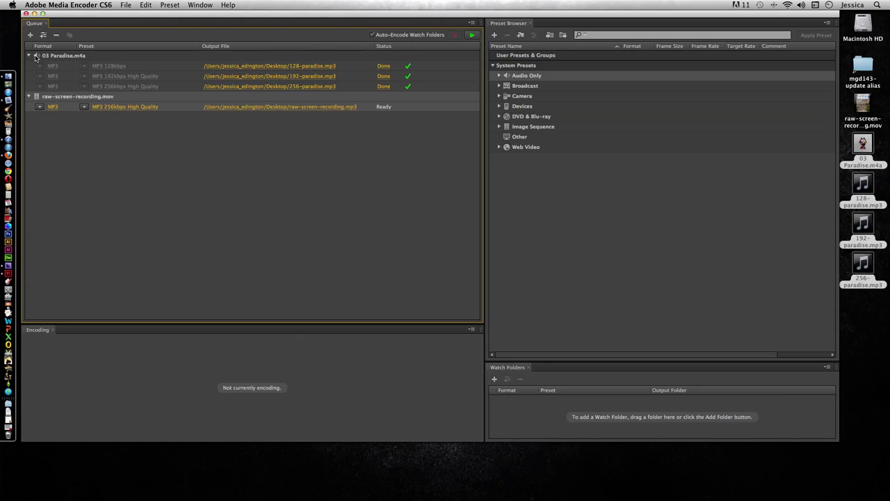
Step: Set the recording's output format to FLV, leaving its preset unchanged
click(39, 108)
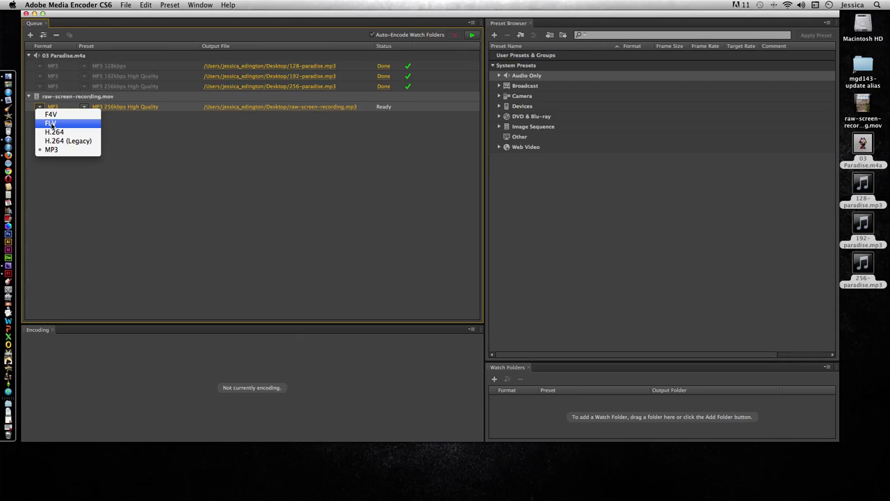
click(52, 123)
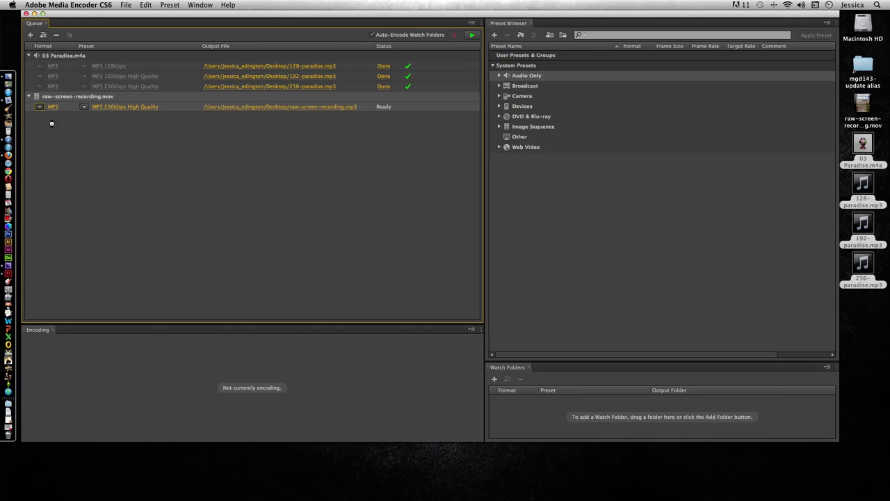
click(83, 107)
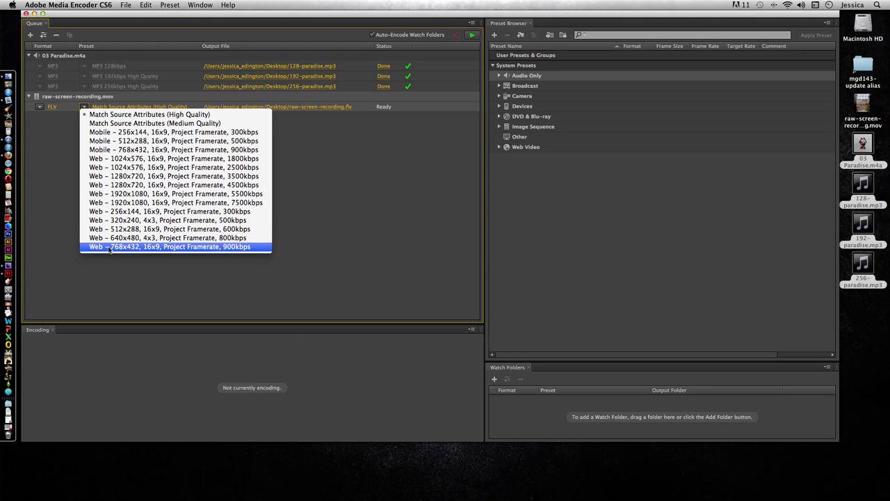
click(315, 121)
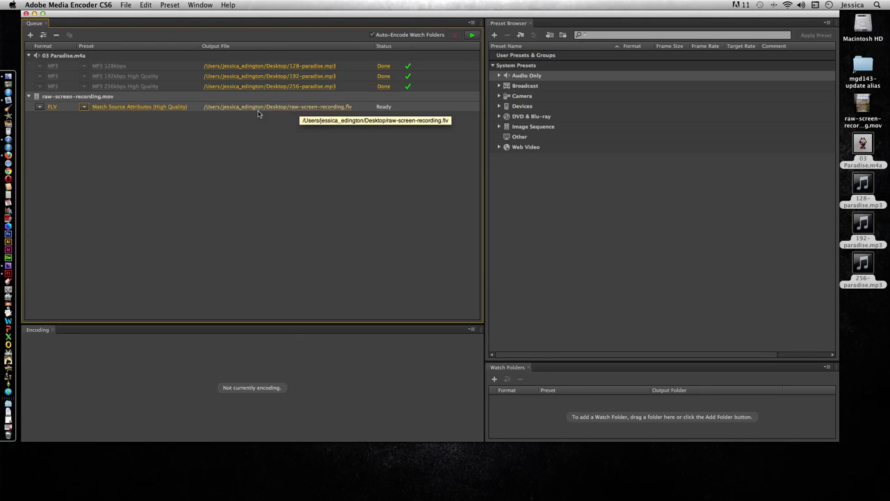
Step: Add a second H.264 output at 3GPP 640 x 480, then check the recording's file info
click(43, 35)
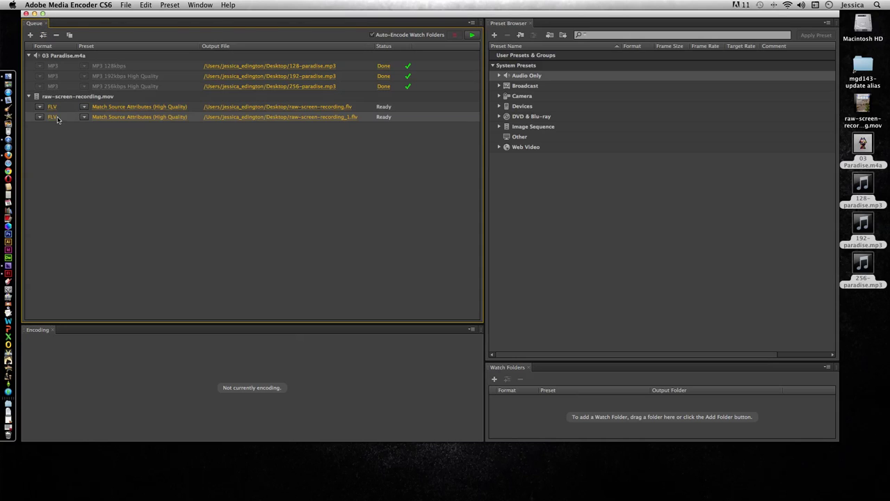
click(43, 119)
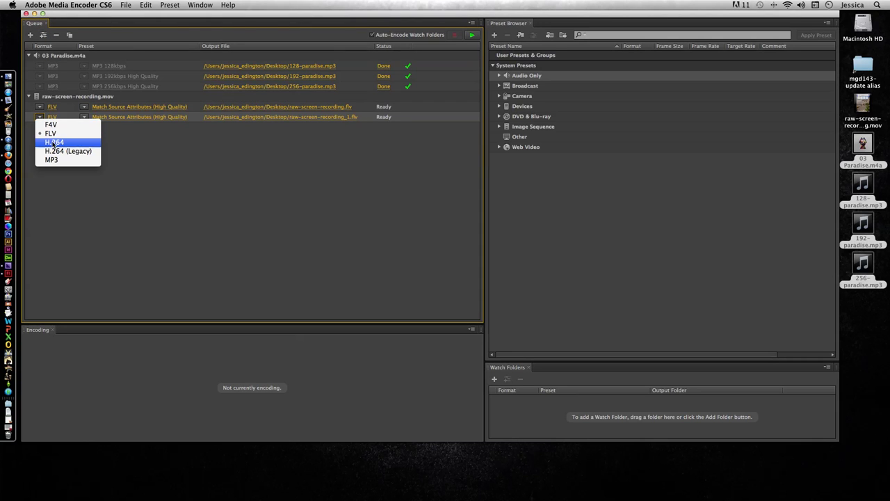
click(53, 142)
click(83, 117)
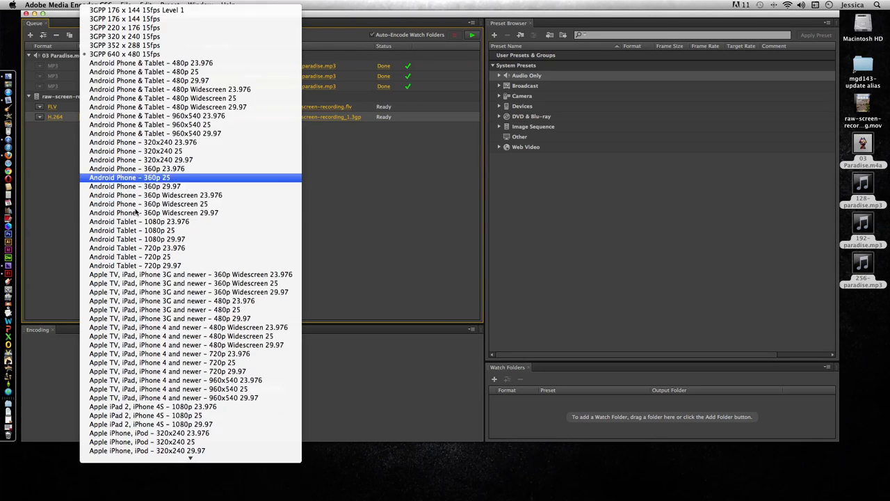
scroll(132, 202, down, 5)
scroll(137, 211, down, 1)
scroll(137, 210, down, 5)
scroll(137, 211, down, 3)
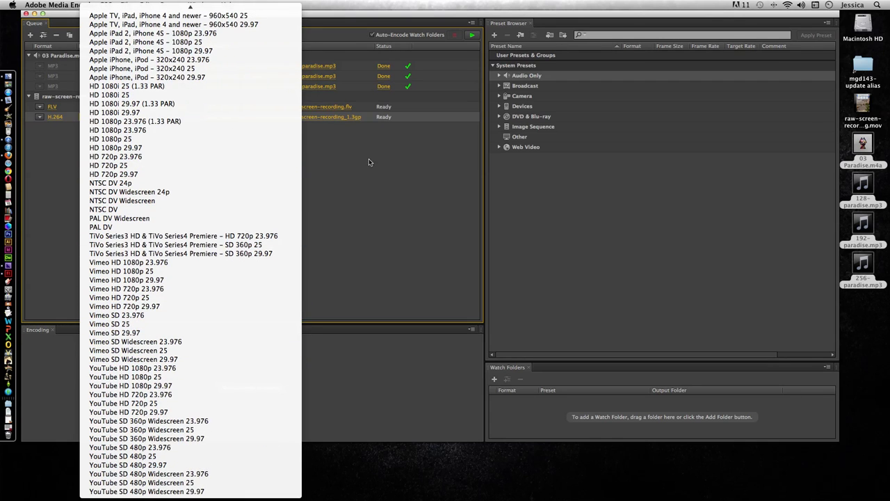
click(350, 141)
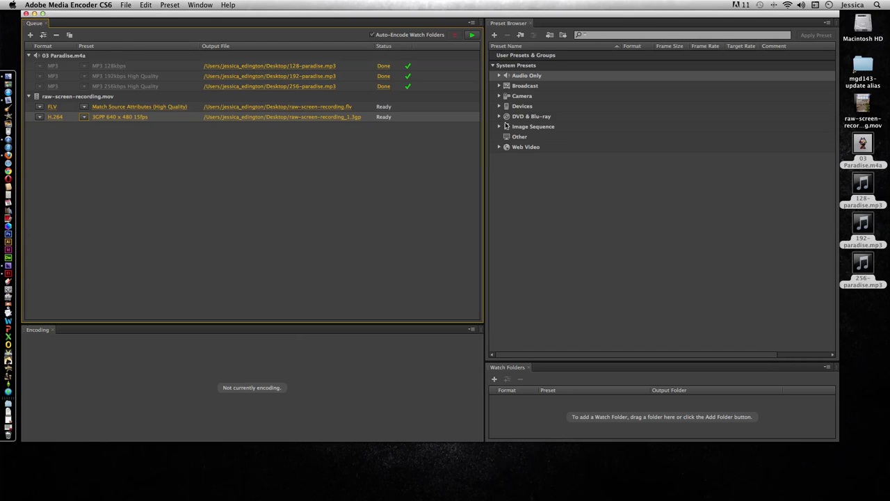
click(864, 105)
key(super+i)
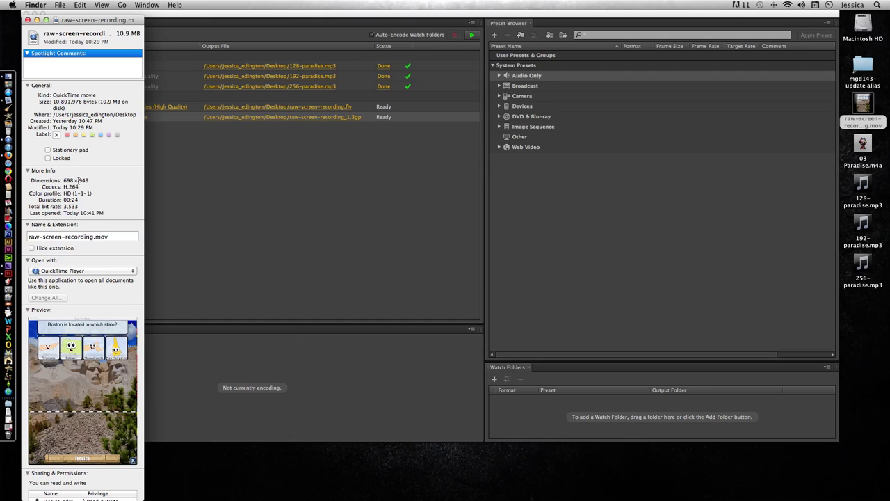
drag(88, 180, 64, 181)
click(29, 20)
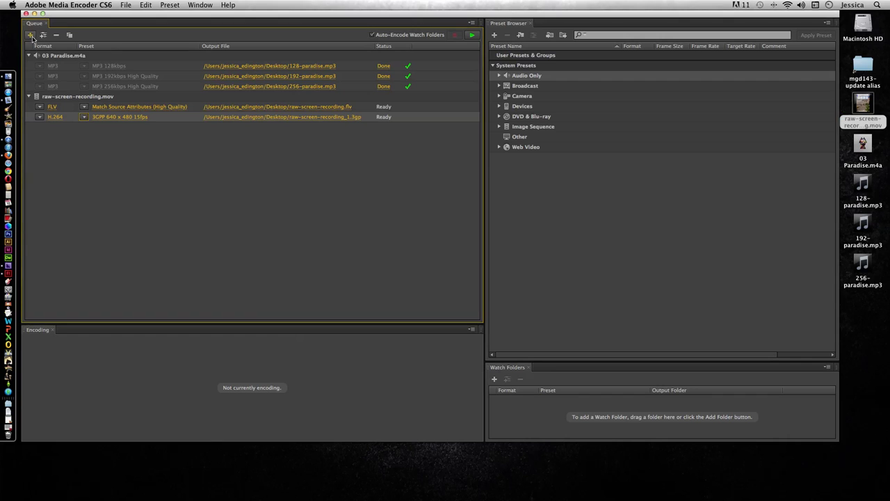
Step: Queue Screen Recording 2.mov from the Movies folder, keeping its H.264 format
click(32, 36)
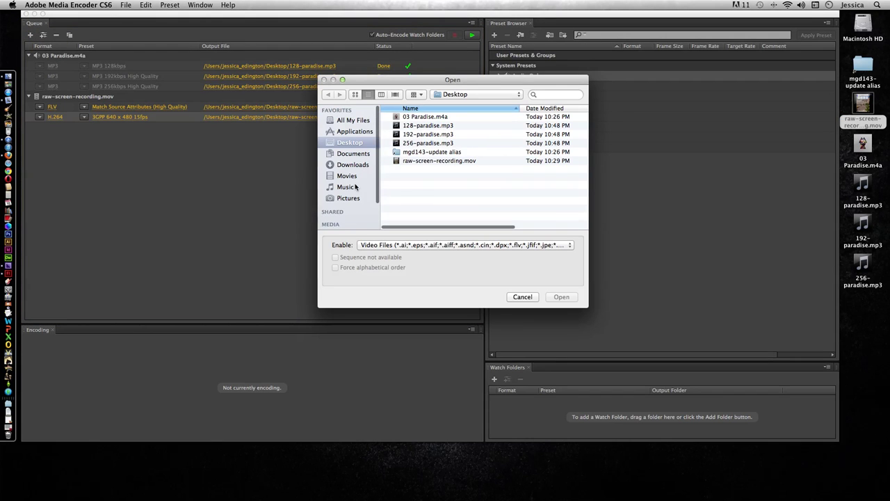
click(348, 176)
click(417, 135)
double_click(418, 134)
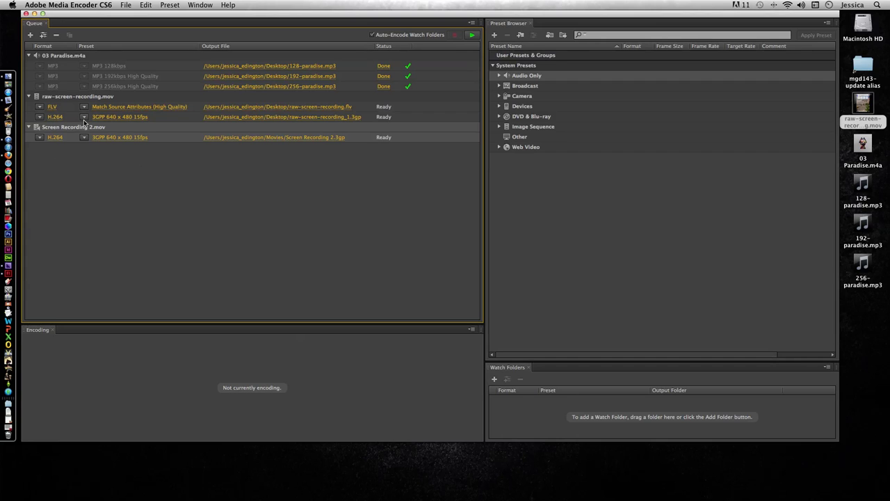
click(41, 142)
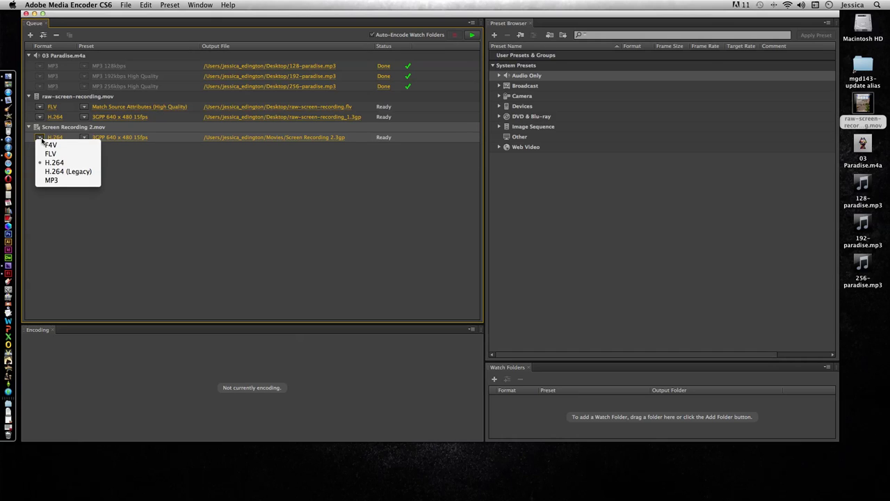
click(54, 164)
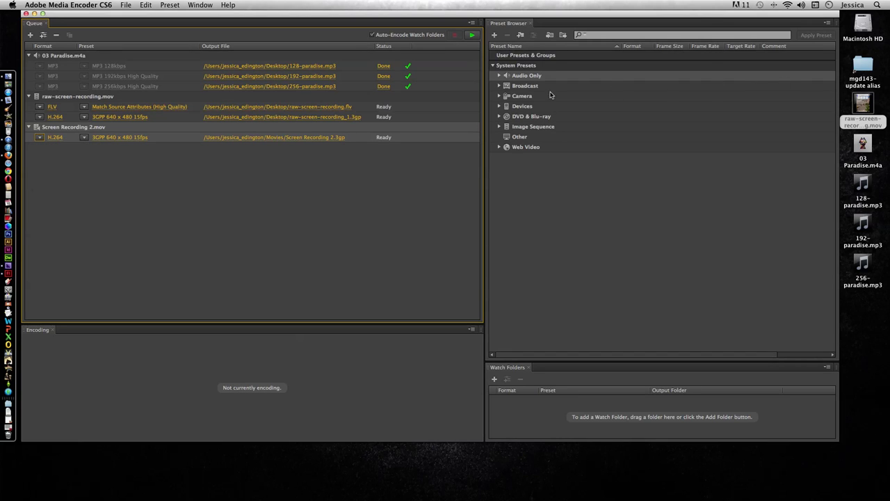
Step: Drag the Broadcast HD 1080i 29.97 preset onto Screen Recording 2.mov in the queue
click(499, 85)
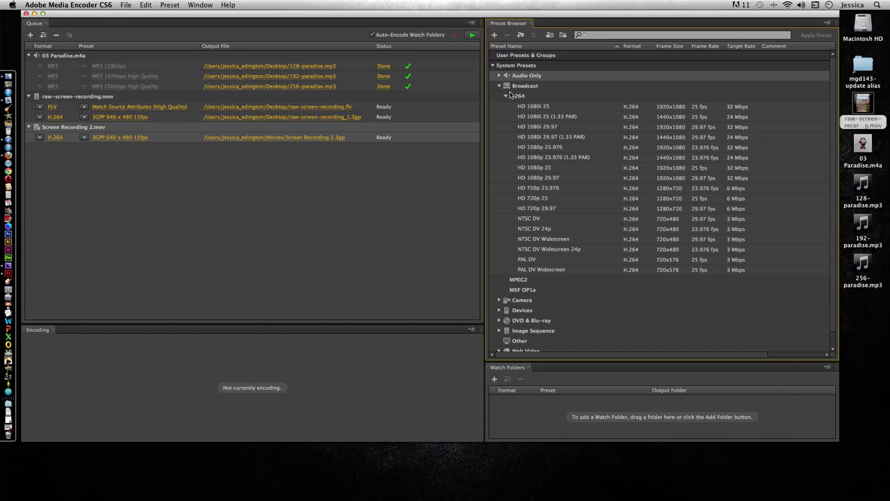
click(527, 129)
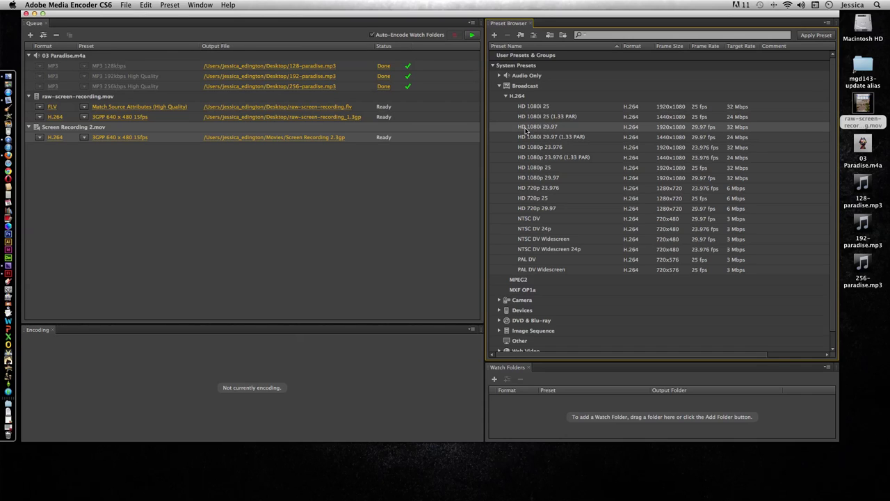
mouse_move(538, 127)
drag(526, 130, 209, 143)
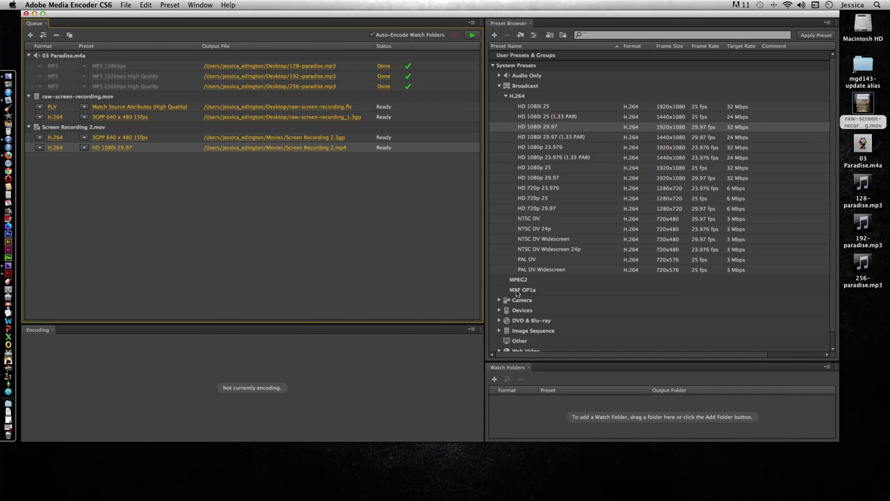
click(499, 85)
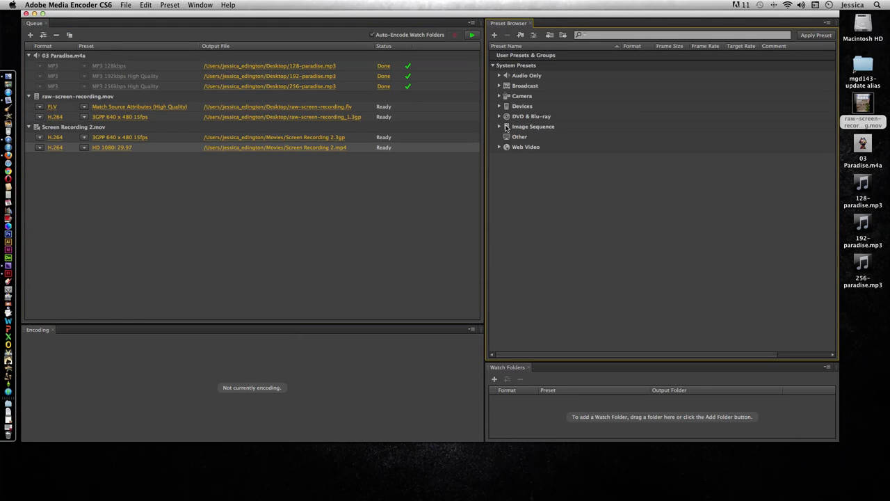